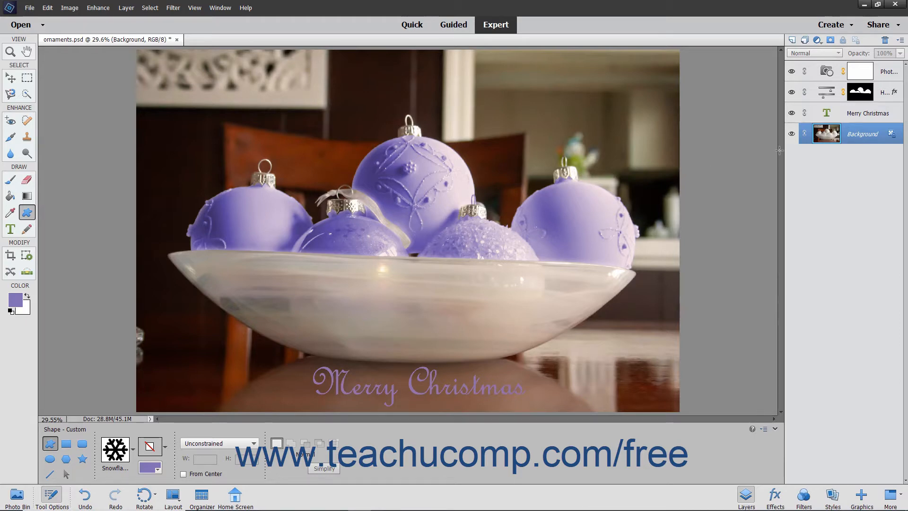
Step: Draw a purple snowflake above the Background layer on each side of the Merry Christmas text, adding the second to the same shape layer
{"action": "left_click", "coordinate": [856, 138]}
{"action": "left_click", "coordinate": [27, 214]}
{"action": "left_click_drag", "start_coordinate": [272, 372], "coordinate": [308, 401]}
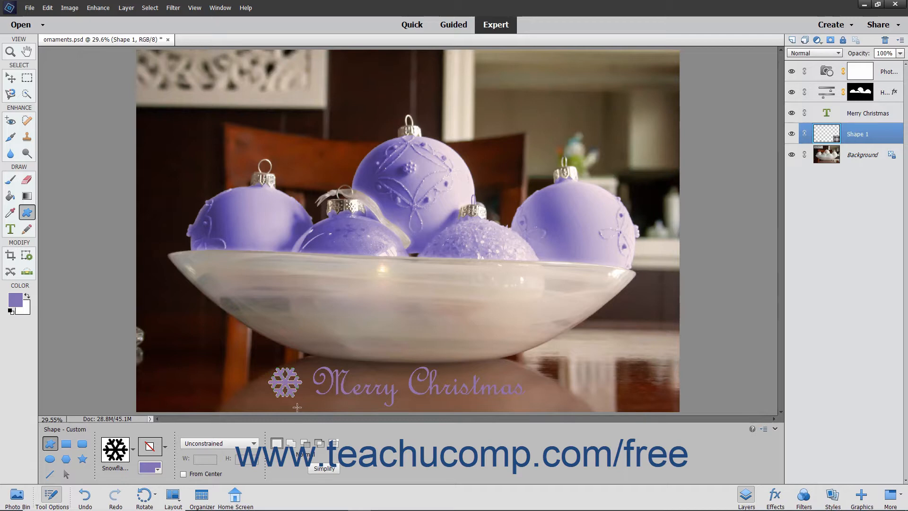
{"action": "left_click", "coordinate": [292, 443]}
{"action": "left_click_drag", "start_coordinate": [534, 370], "coordinate": [569, 401]}
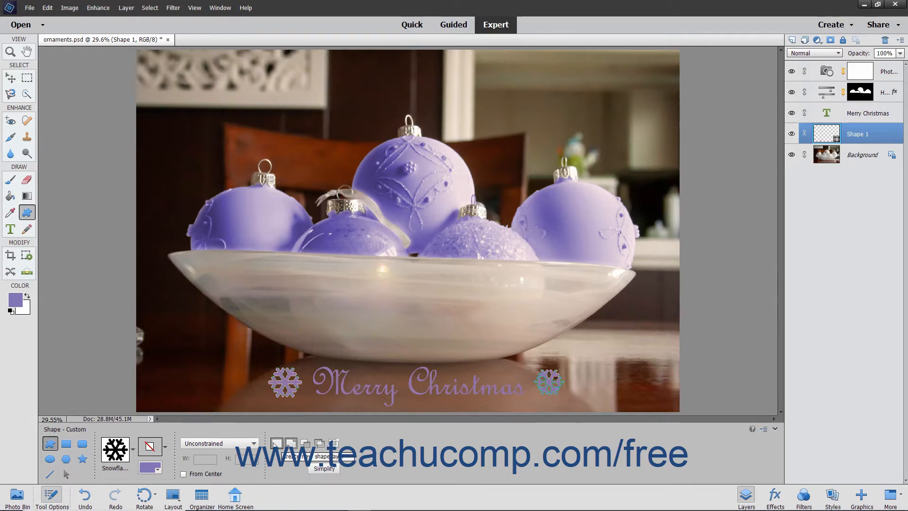
Step: Switch to the Rectangle shape tool and set it to create a new shape layer
{"action": "left_click", "coordinate": [25, 216]}
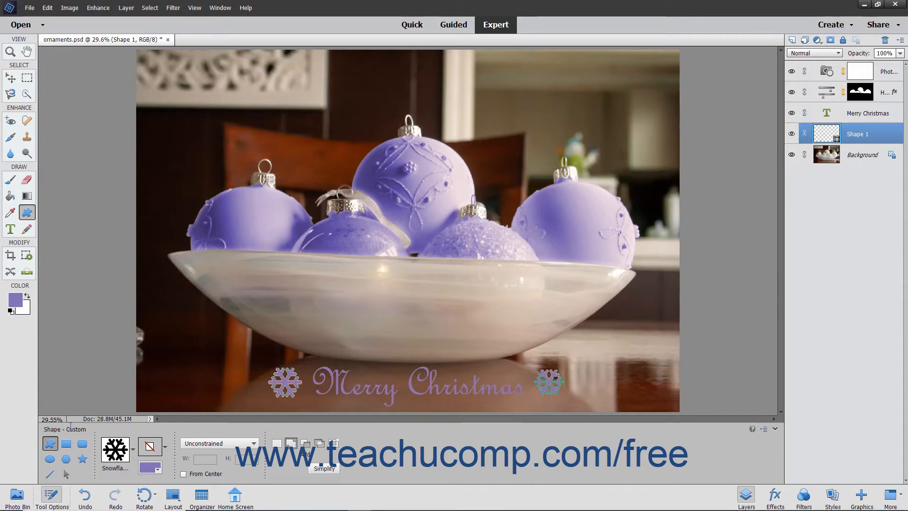
{"action": "left_click", "coordinate": [67, 445]}
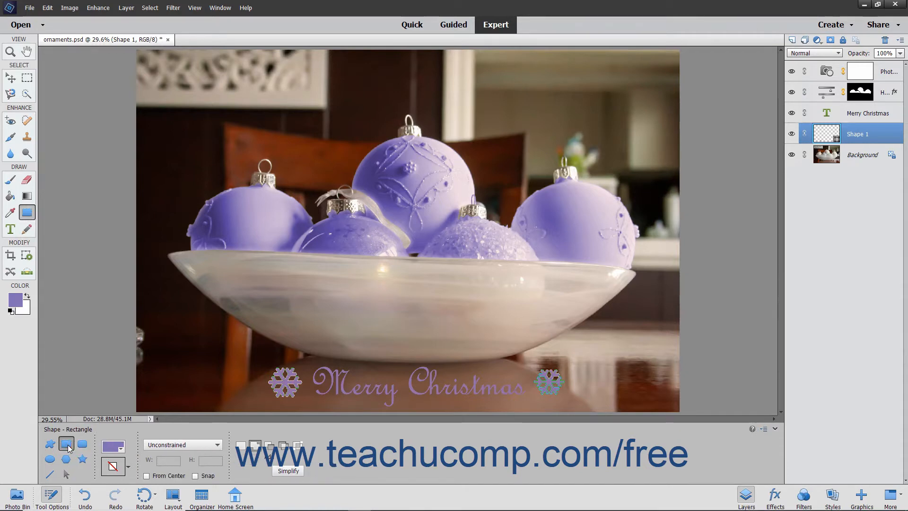
{"action": "left_click", "coordinate": [240, 447]}
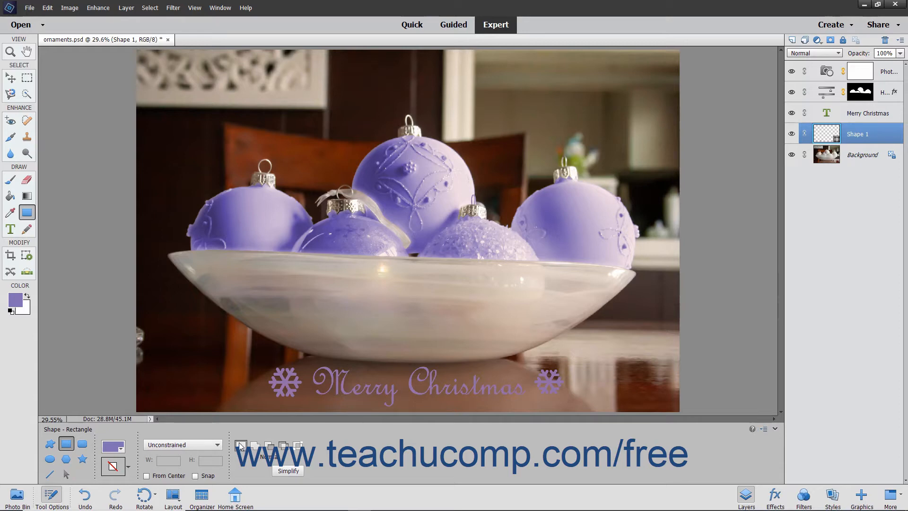
Step: Create a new blank 7 by 5 inch RGB document at 300 pixels/inch with a white background
{"action": "left_click", "coordinate": [29, 8]}
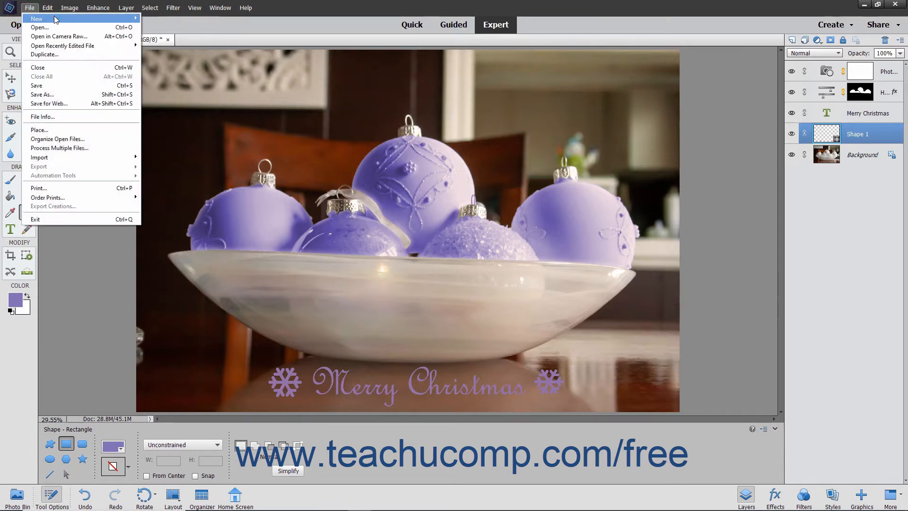
{"action": "mouse_move", "coordinate": [56, 19]}
{"action": "left_click", "coordinate": [156, 19]}
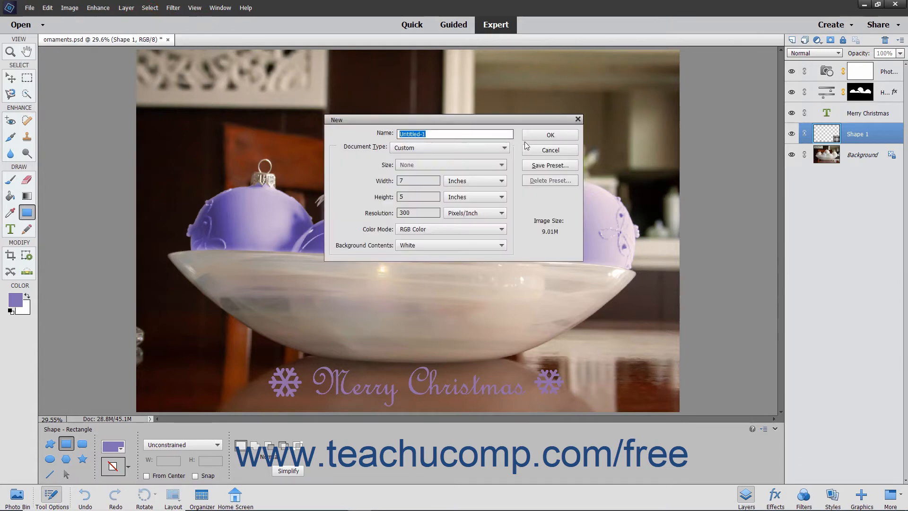
{"action": "left_click", "coordinate": [544, 136]}
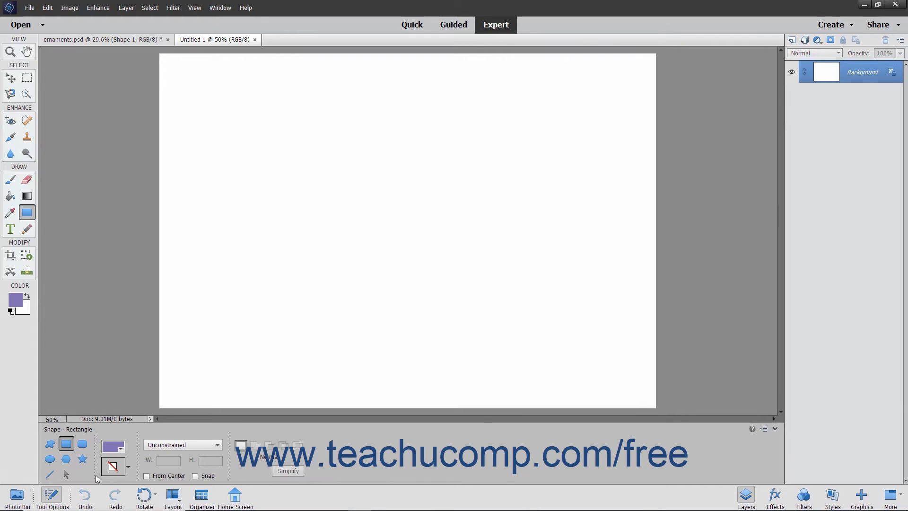
Step: Look at the Rounded Rectangle tool's options, return to the Custom Shape tool and view the Nature shapes
{"action": "left_click", "coordinate": [84, 445]}
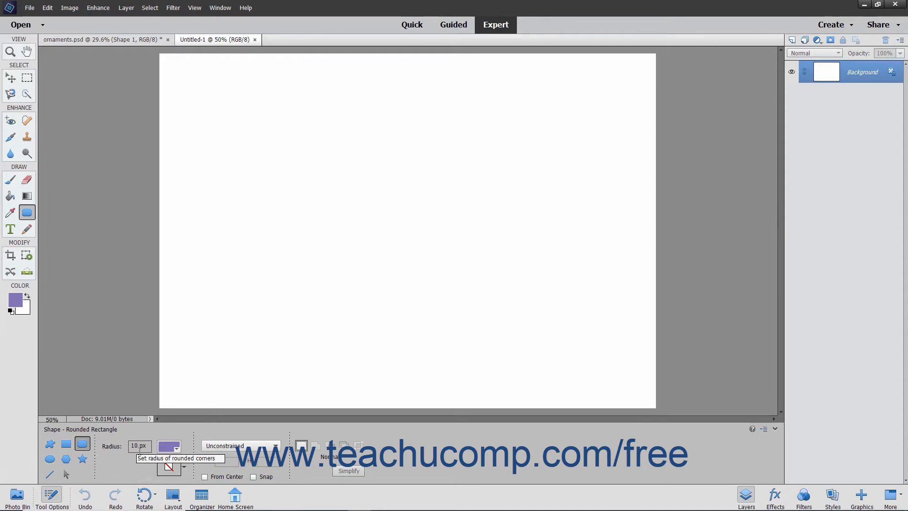
{"action": "left_click", "coordinate": [49, 446]}
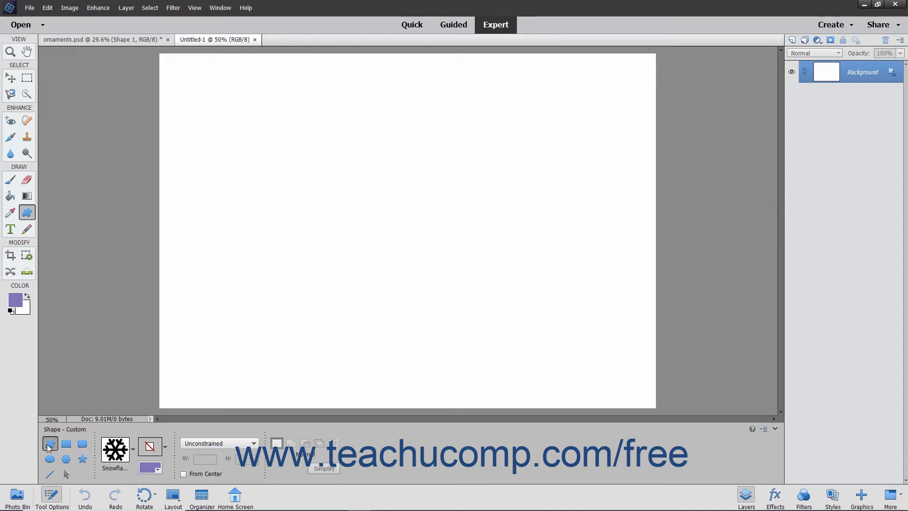
{"action": "left_click", "coordinate": [133, 449]}
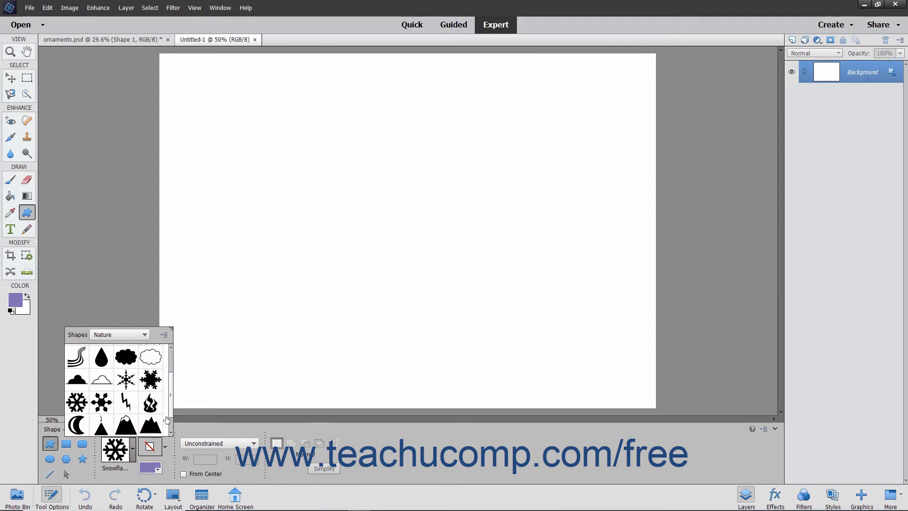
{"action": "left_click", "coordinate": [145, 335]}
{"action": "left_click", "coordinate": [145, 334]}
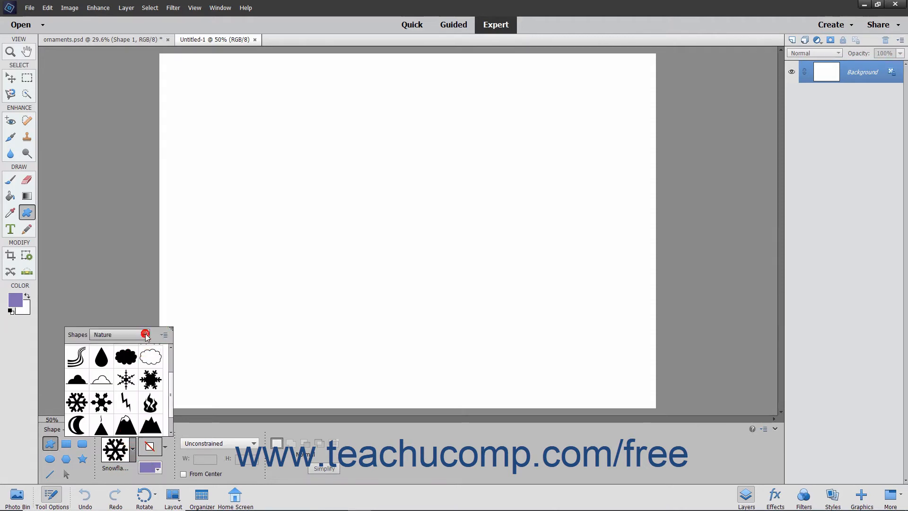
{"action": "left_click", "coordinate": [134, 448]}
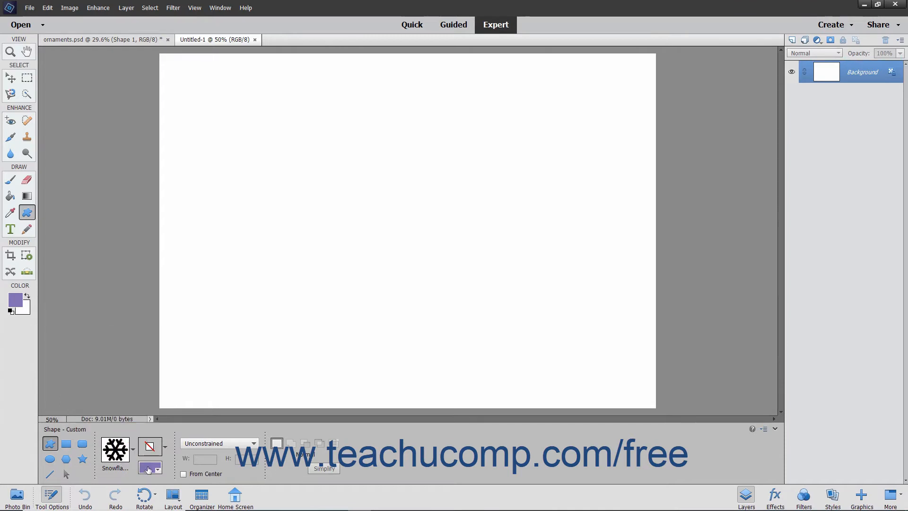
Step: Examine the Custom Shape tool's color swatches, Wow Plastic styles and size constraint setting
{"action": "left_click", "coordinate": [151, 470]}
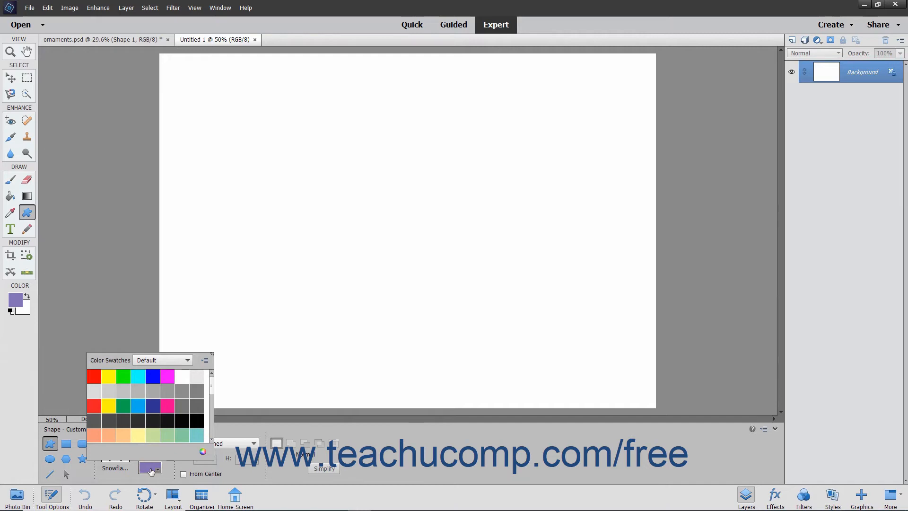
{"action": "left_click", "coordinate": [151, 470]}
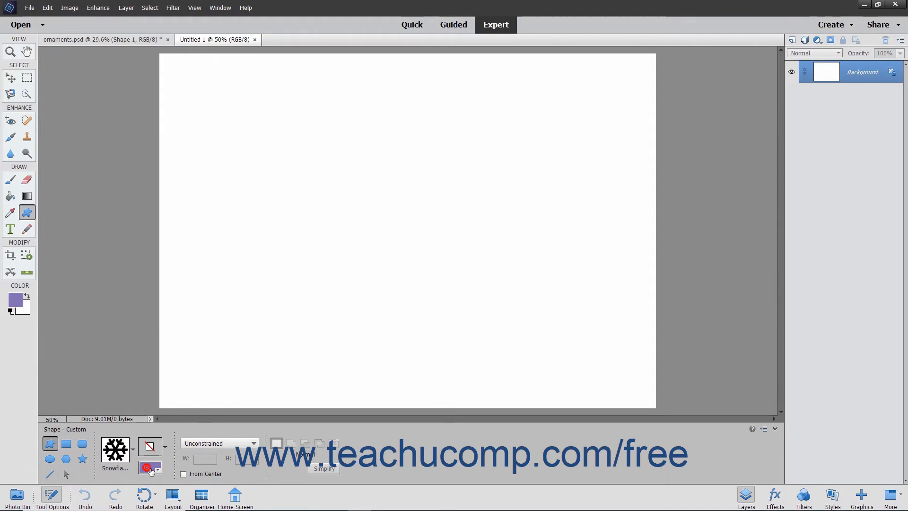
{"action": "left_click", "coordinate": [166, 448]}
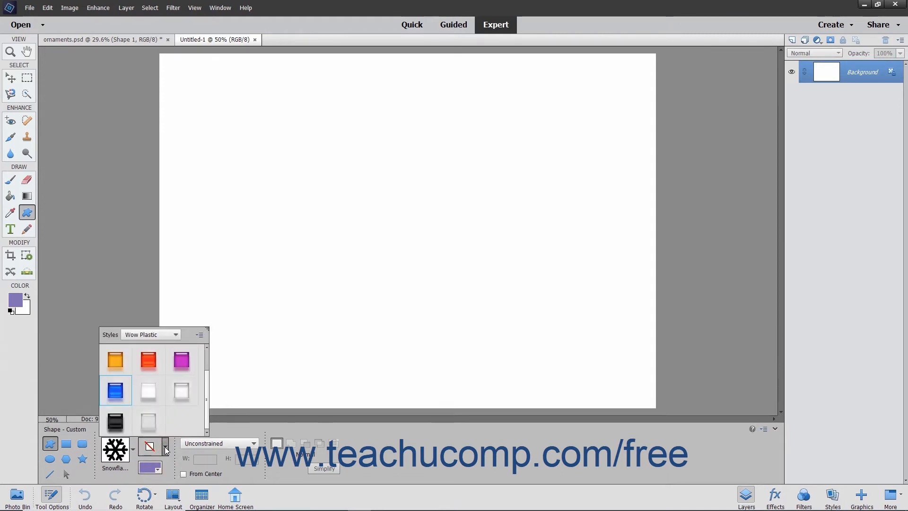
{"action": "left_click", "coordinate": [166, 448]}
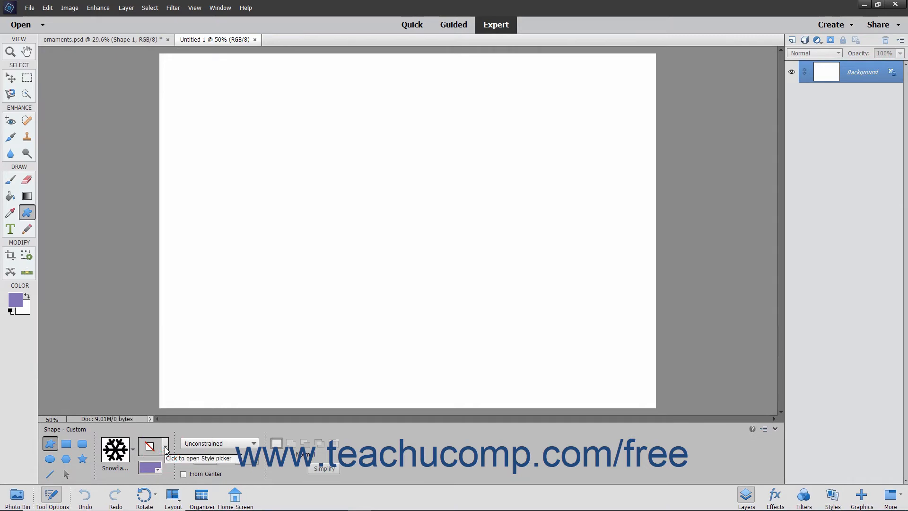
{"action": "left_click", "coordinate": [188, 444]}
{"action": "left_click", "coordinate": [189, 444]}
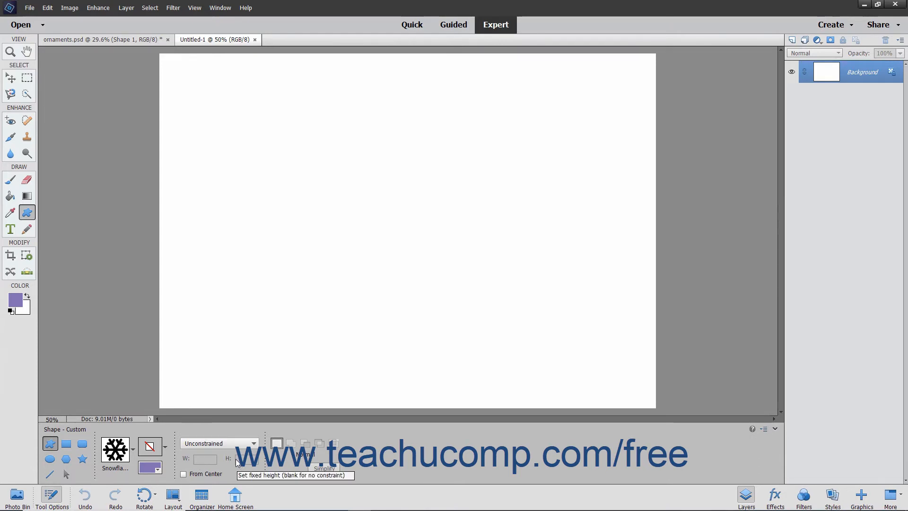
Step: Draw a large snowflake in the upper-left part of the canvas with the size left Unconstrained
{"action": "left_click", "coordinate": [219, 444]}
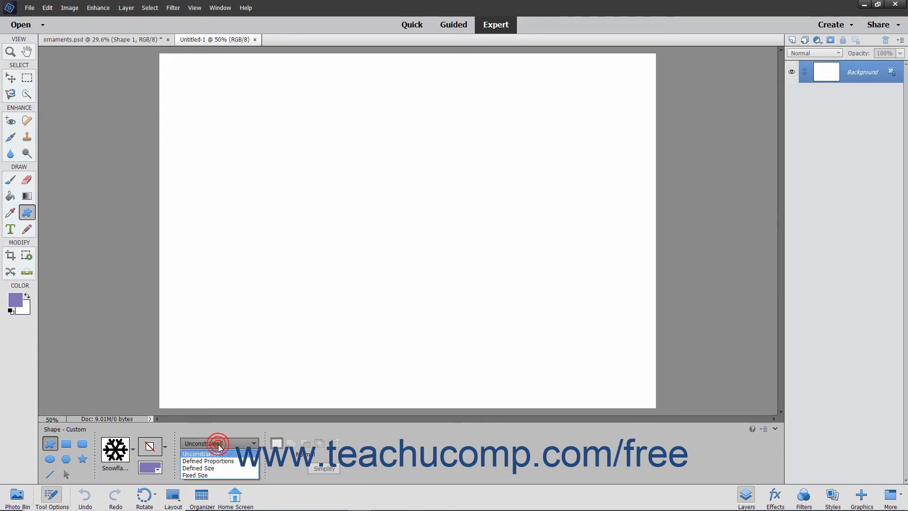
{"action": "left_click", "coordinate": [218, 445]}
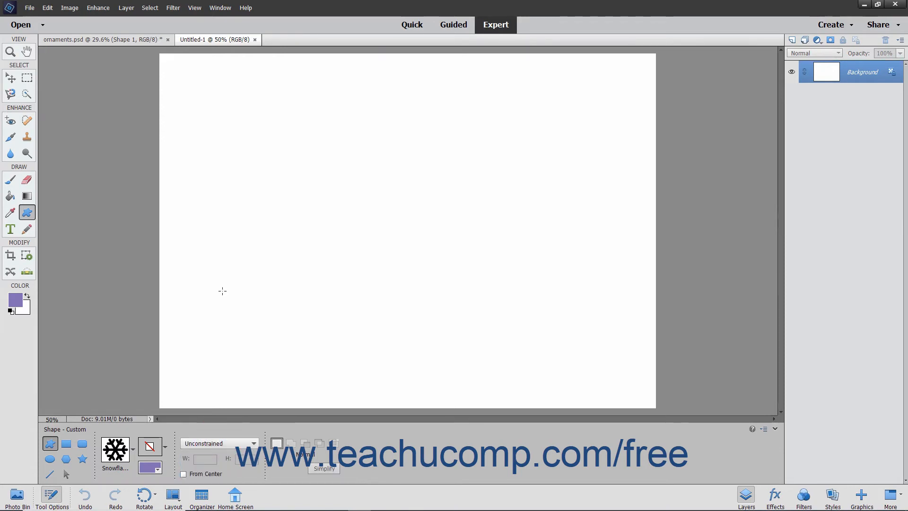
{"action": "left_click_drag", "start_coordinate": [190, 84], "coordinate": [278, 169]}
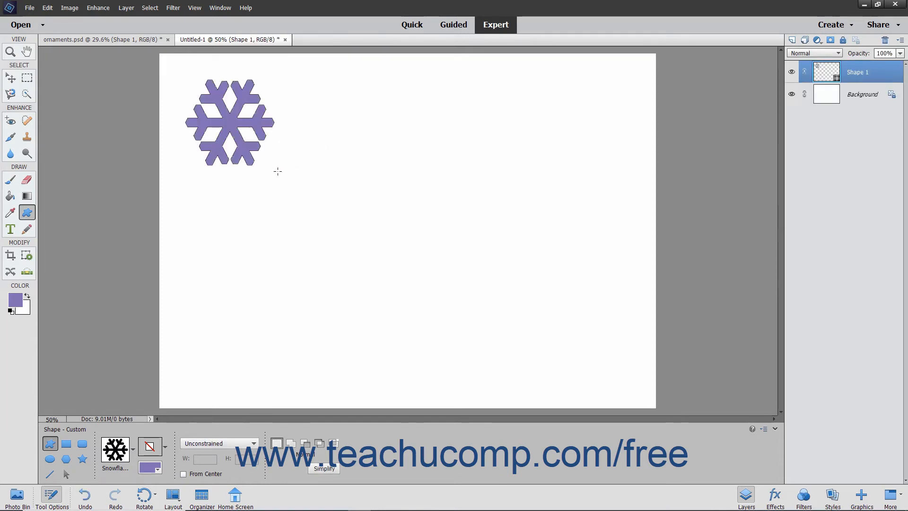
Step: Set the shape to Fixed Size with a width of 100 px and place a small snowflake below the first one
{"action": "left_click", "coordinate": [217, 449]}
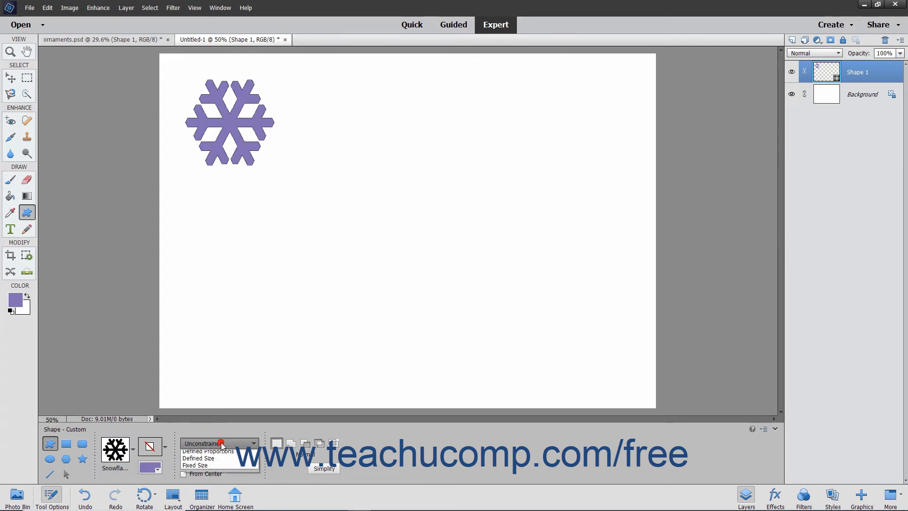
{"action": "left_click", "coordinate": [212, 475]}
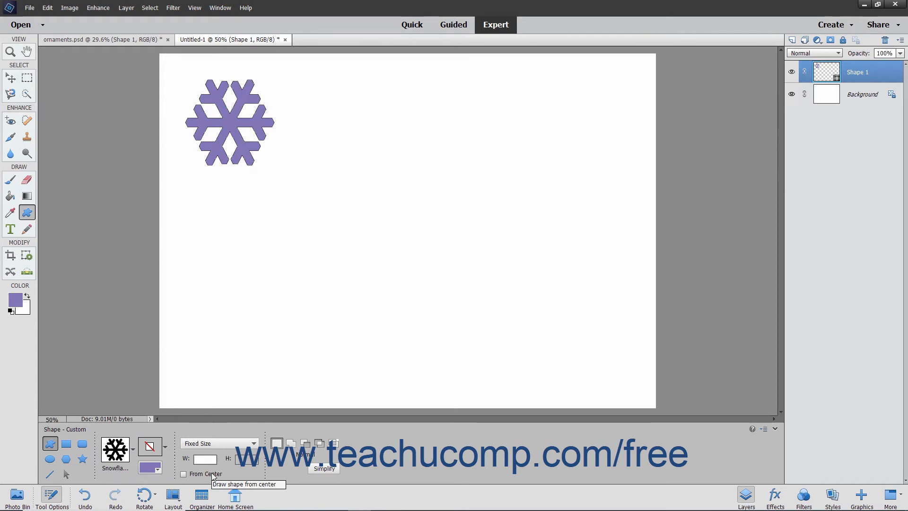
{"action": "type", "text": "1"}
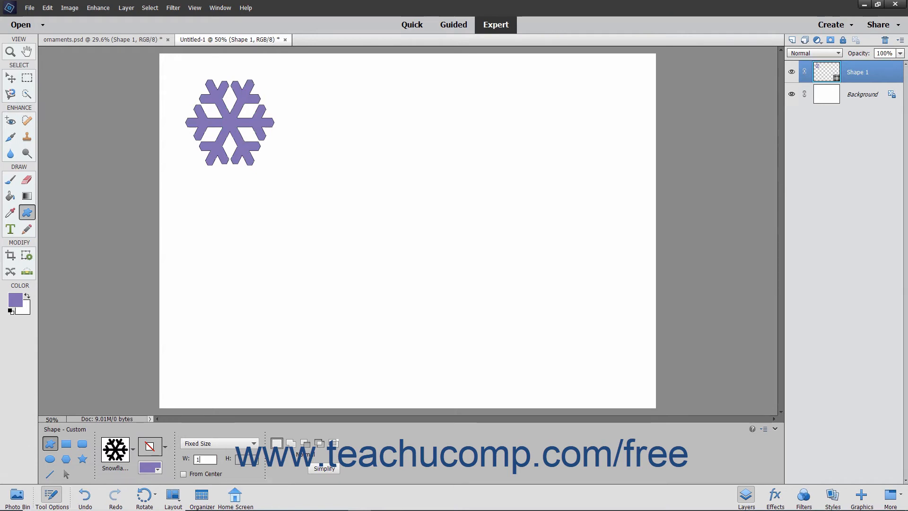
{"action": "type", "text": "00"}
{"action": "key", "text": "Tab"}
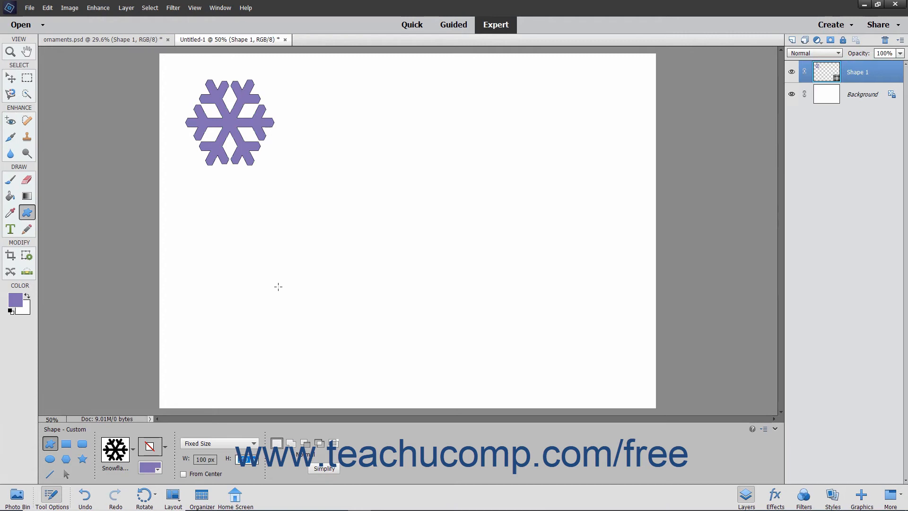
{"action": "left_click", "coordinate": [274, 284]}
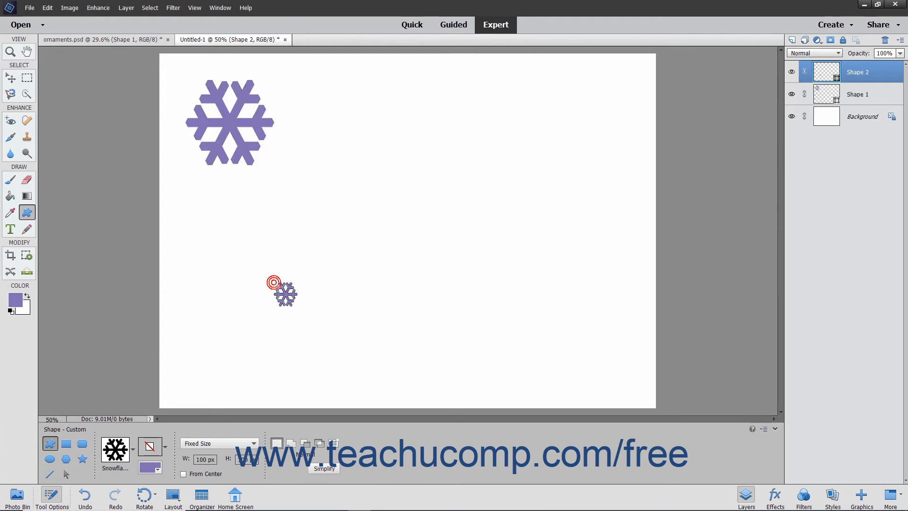
Step: Restore the Unconstrained size and add a second large snowflake to the Shape 1 layer, right of the first
{"action": "left_click", "coordinate": [218, 443]}
{"action": "left_click", "coordinate": [210, 454]}
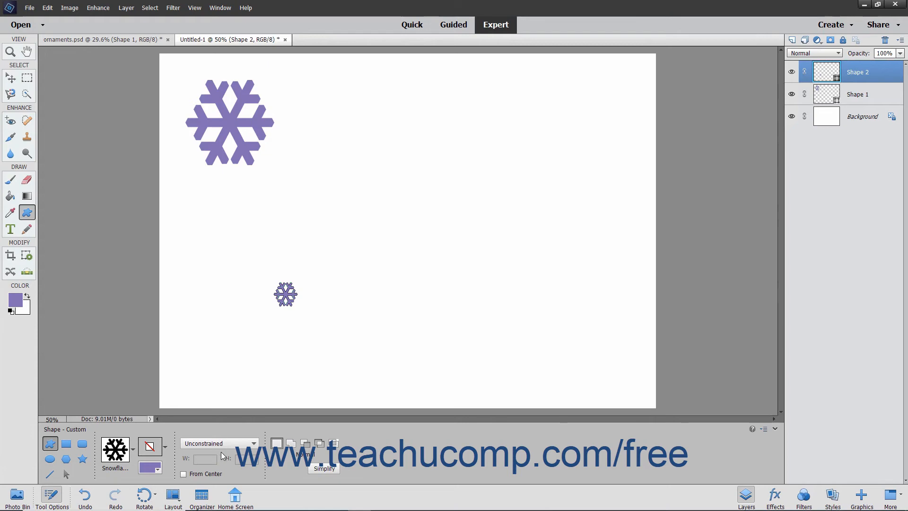
{"action": "left_click", "coordinate": [867, 100]}
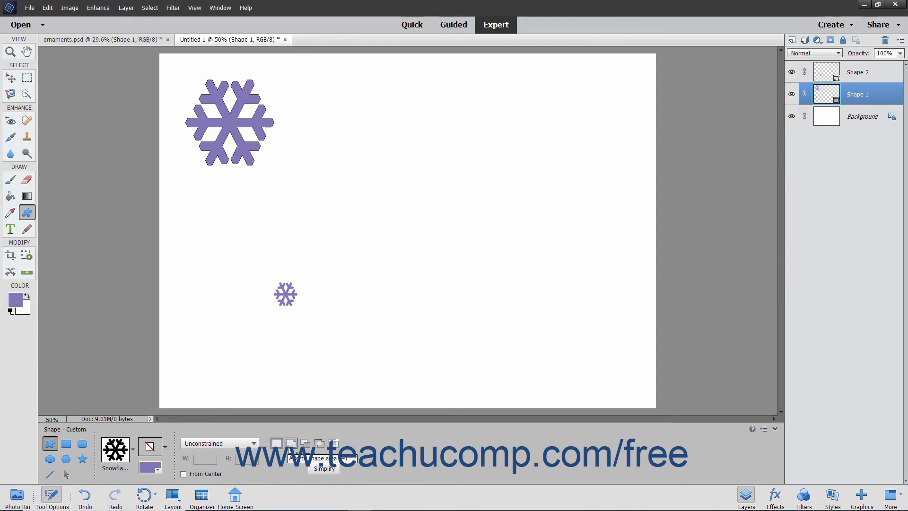
{"action": "left_click", "coordinate": [291, 446]}
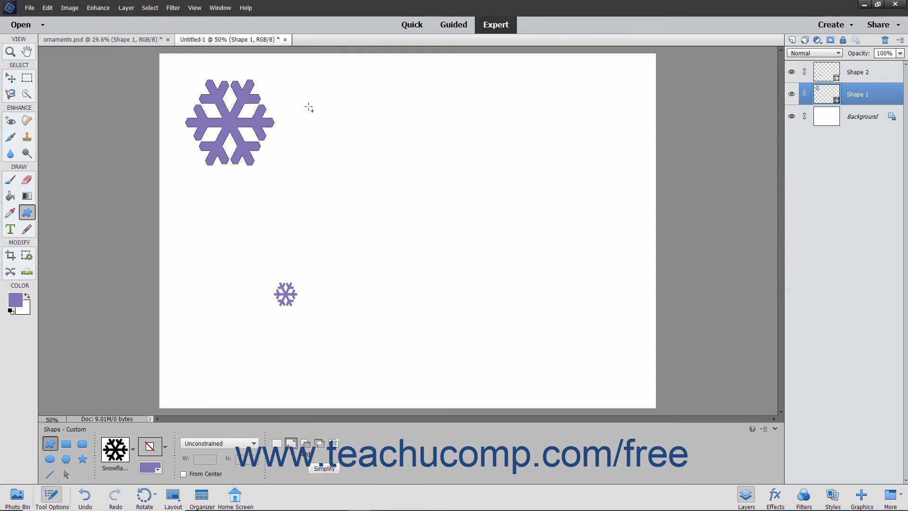
{"action": "left_click_drag", "start_coordinate": [298, 84], "coordinate": [397, 170]}
{"action": "left_click_drag", "start_coordinate": [396, 169], "coordinate": [396, 169]}
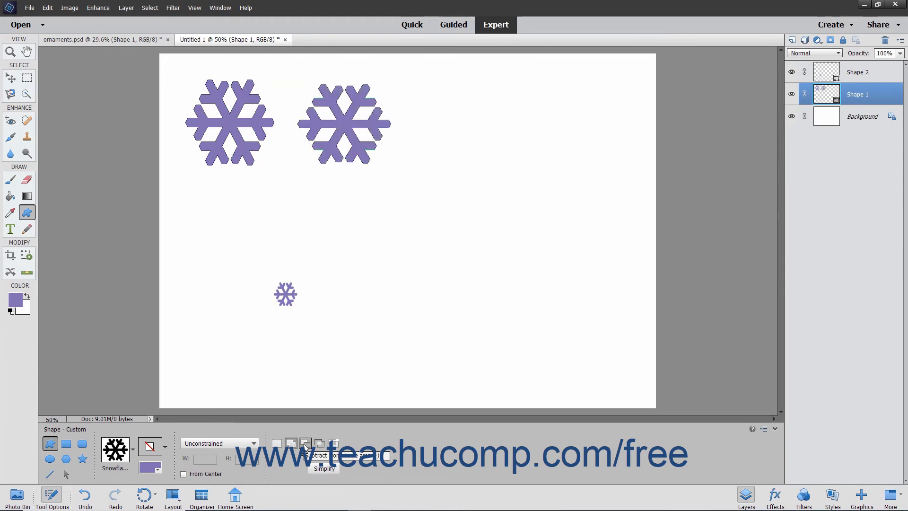
Step: Try the Subtract mode, return to Add and draw a third snowflake on the Shape 1 layer below the two large ones
{"action": "left_click", "coordinate": [305, 445]}
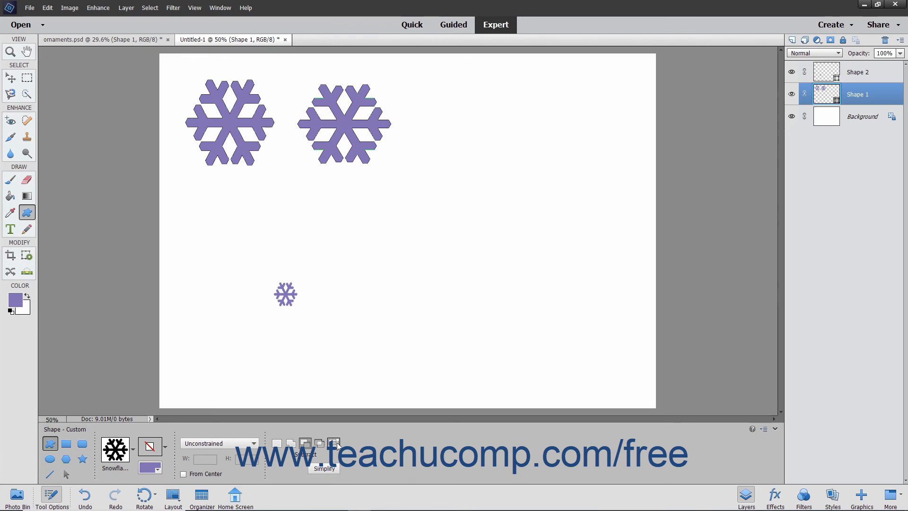
{"action": "left_click", "coordinate": [292, 445]}
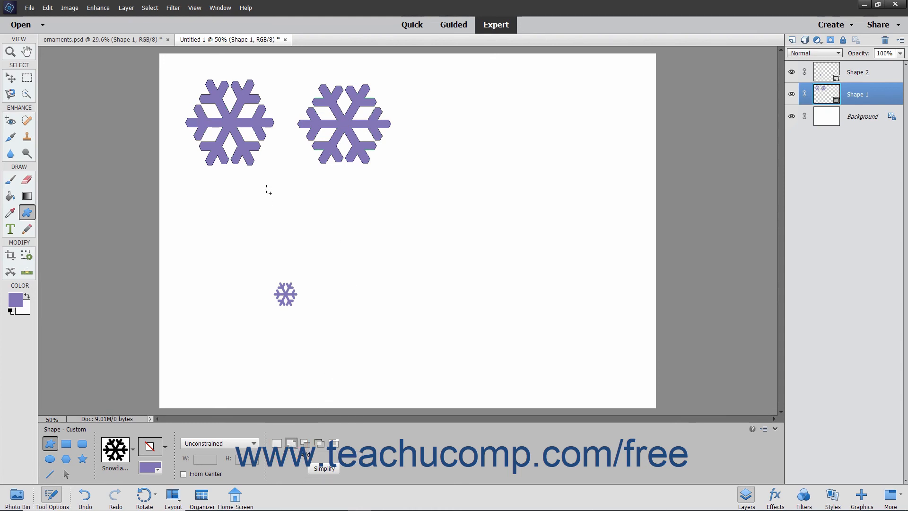
{"action": "left_click_drag", "start_coordinate": [262, 184], "coordinate": [329, 269]}
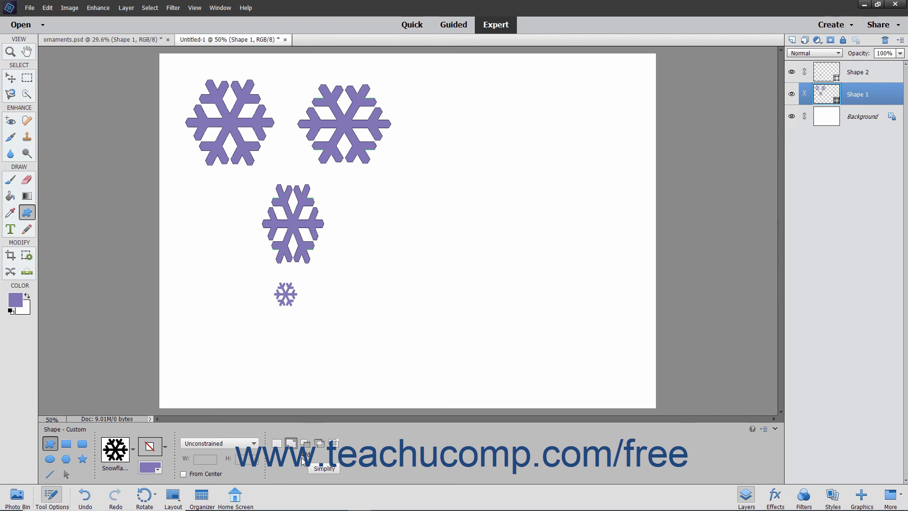
Step: Simplify the Shape 1 layer and paint a Brush stroke at 25% opacity across its upper-left snowflake
{"action": "left_click", "coordinate": [328, 472]}
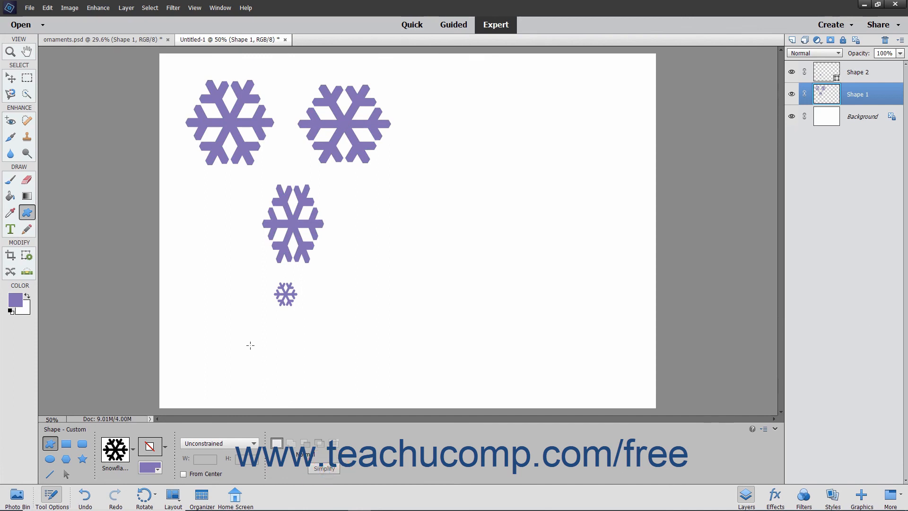
{"action": "left_click", "coordinate": [11, 183]}
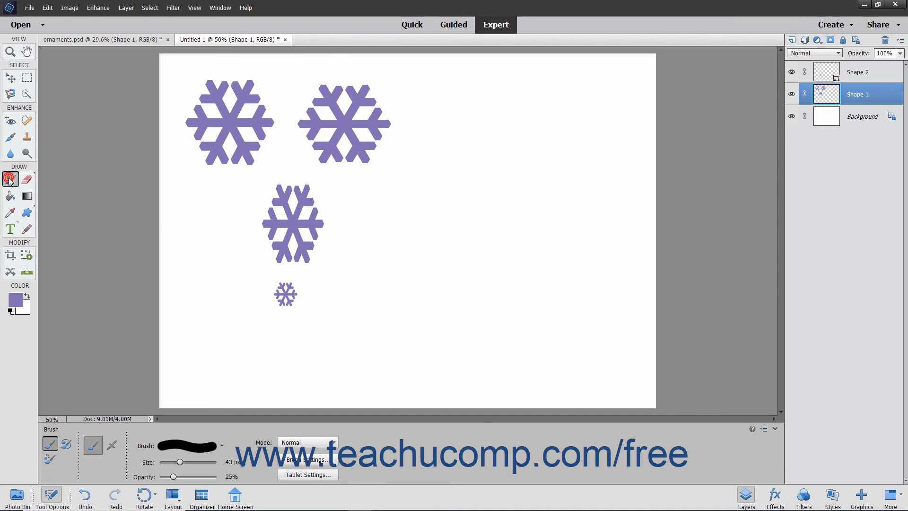
{"action": "mouse_move", "coordinate": [224, 109]}
{"action": "left_mouse_down"}
{"action": "mouse_move", "coordinate": [256, 116]}
{"action": "mouse_move", "coordinate": [241, 102]}
{"action": "mouse_move", "coordinate": [238, 117]}
{"action": "mouse_move", "coordinate": [233, 101]}
{"action": "mouse_move", "coordinate": [256, 117]}
{"action": "left_mouse_up"}
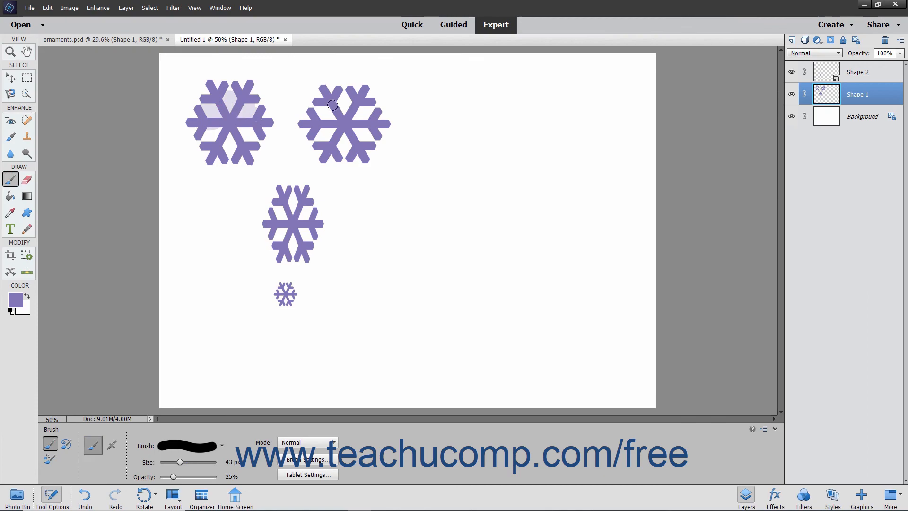